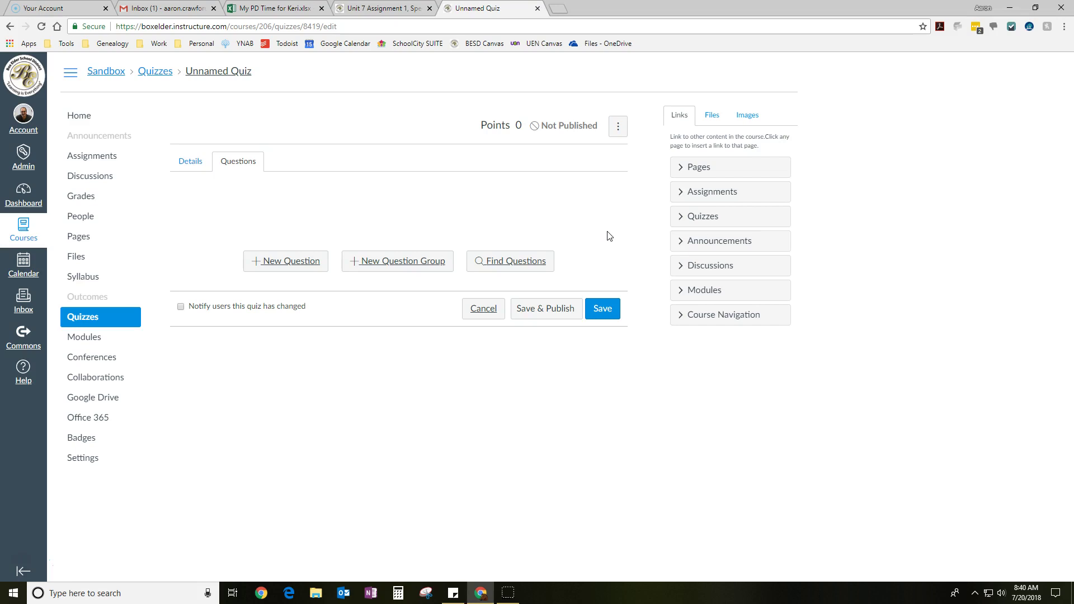
- Add a new Multiple Dropdowns question and place the cursor in its empty question text editor
{"action": "left_click", "coordinate": [267, 266]}
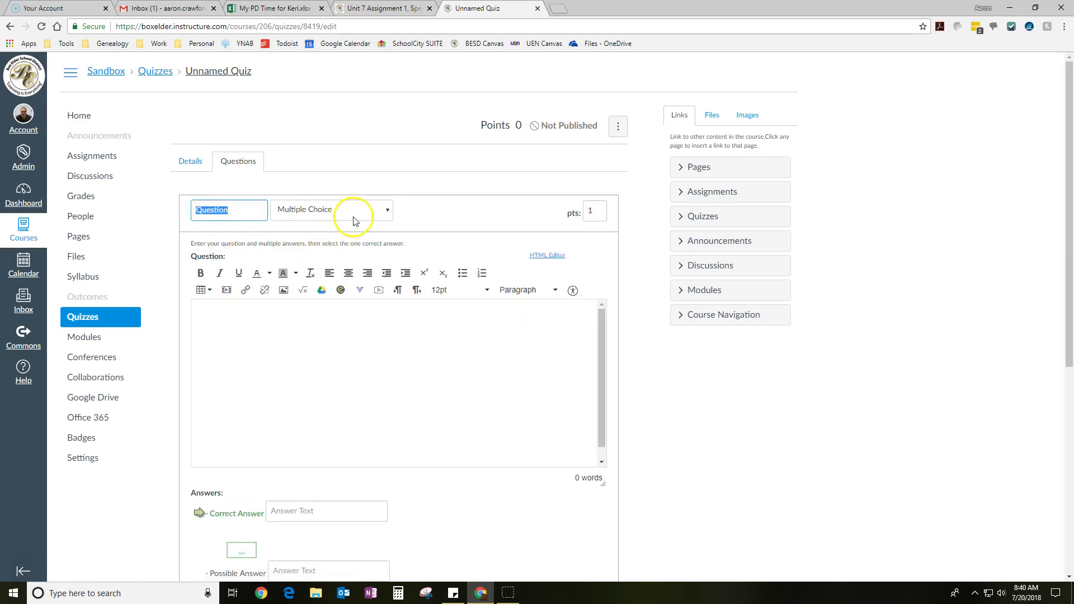
{"action": "left_click", "coordinate": [344, 214]}
{"action": "left_click", "coordinate": [336, 276]}
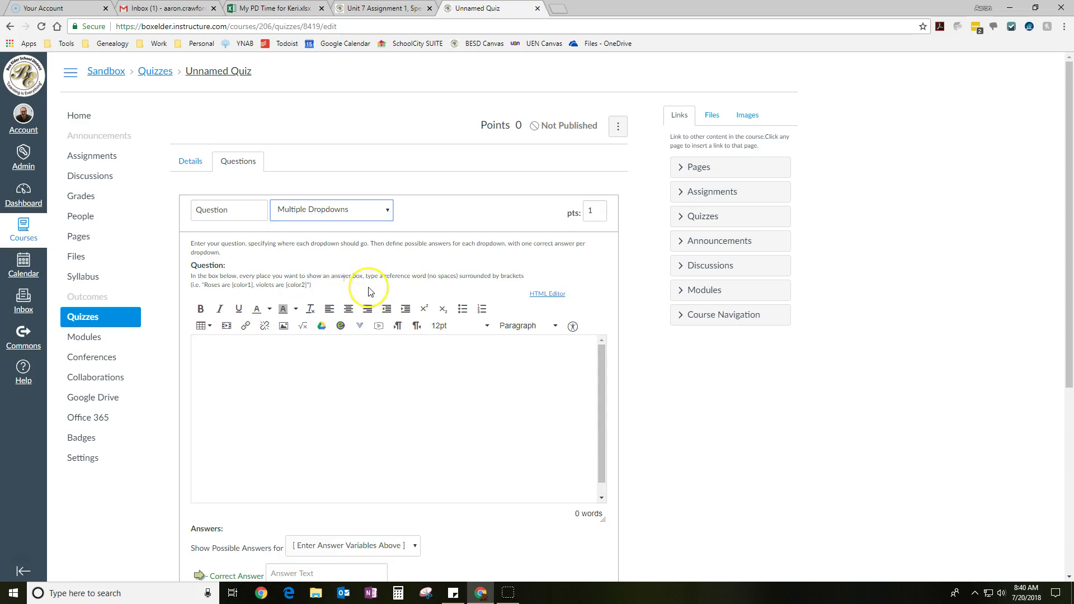
{"action": "scroll", "coordinate": [606, 263], "scroll_direction": "down", "scroll_amount": 3}
{"action": "left_click", "coordinate": [330, 231]}
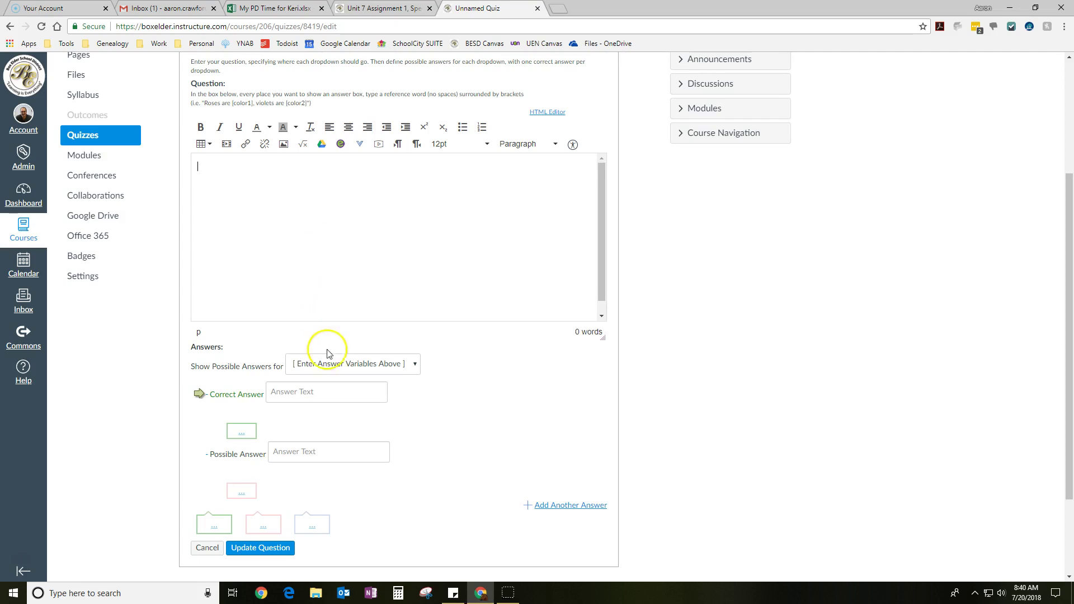
{"action": "scroll", "coordinate": [401, 334], "scroll_direction": "up", "scroll_amount": 1}
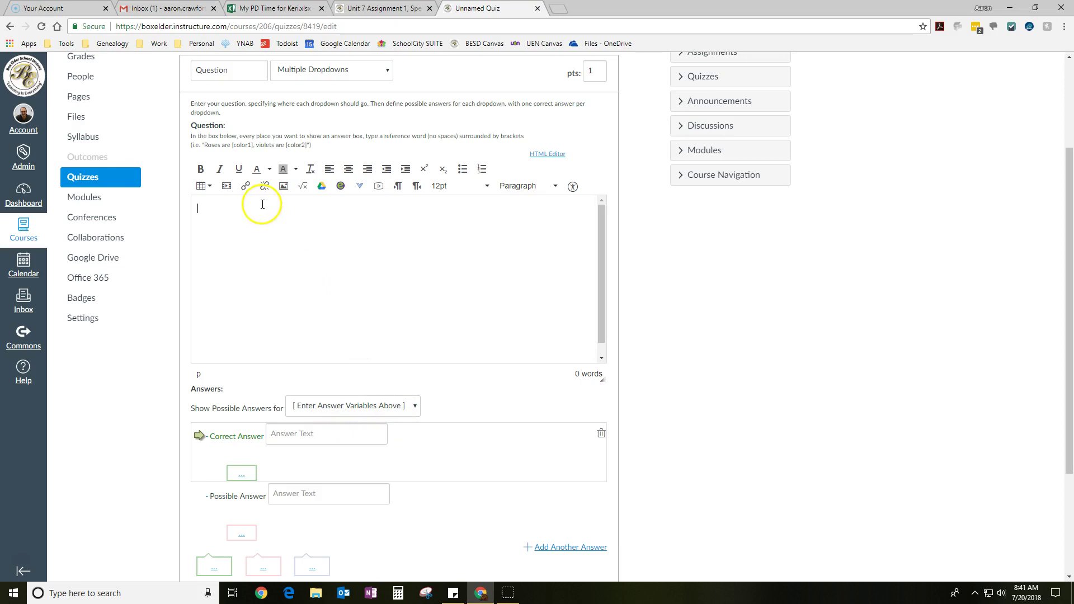
- Write the question text 'The Byzantine Empire was really big.' in the editor
{"action": "left_click", "coordinate": [257, 230]}
{"action": "type", "text": "yzanti"}
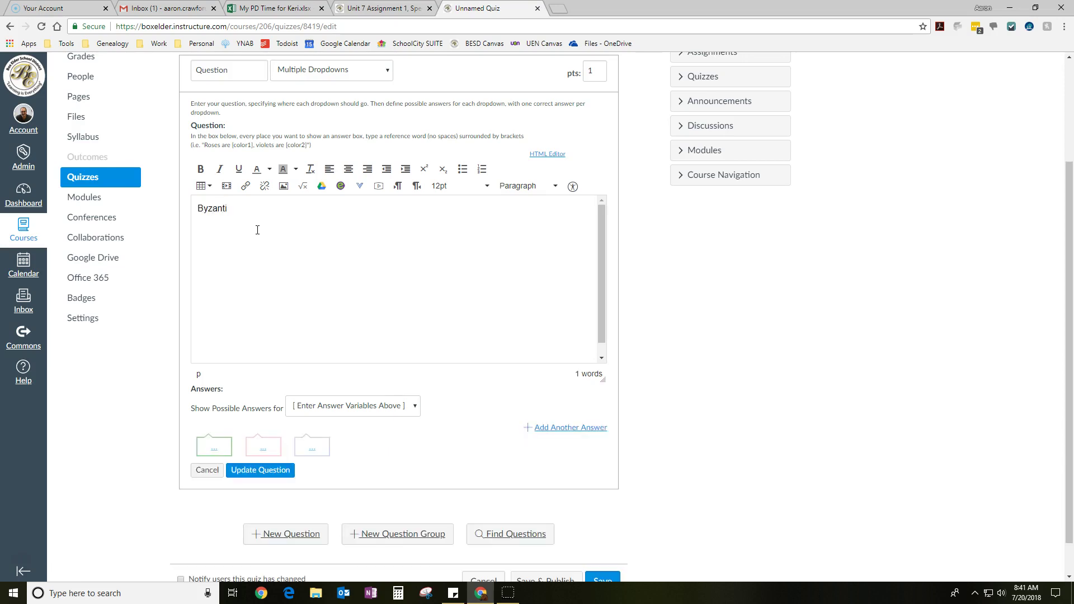
{"action": "scroll", "coordinate": [257, 230], "scroll_direction": "down", "scroll_amount": 1}
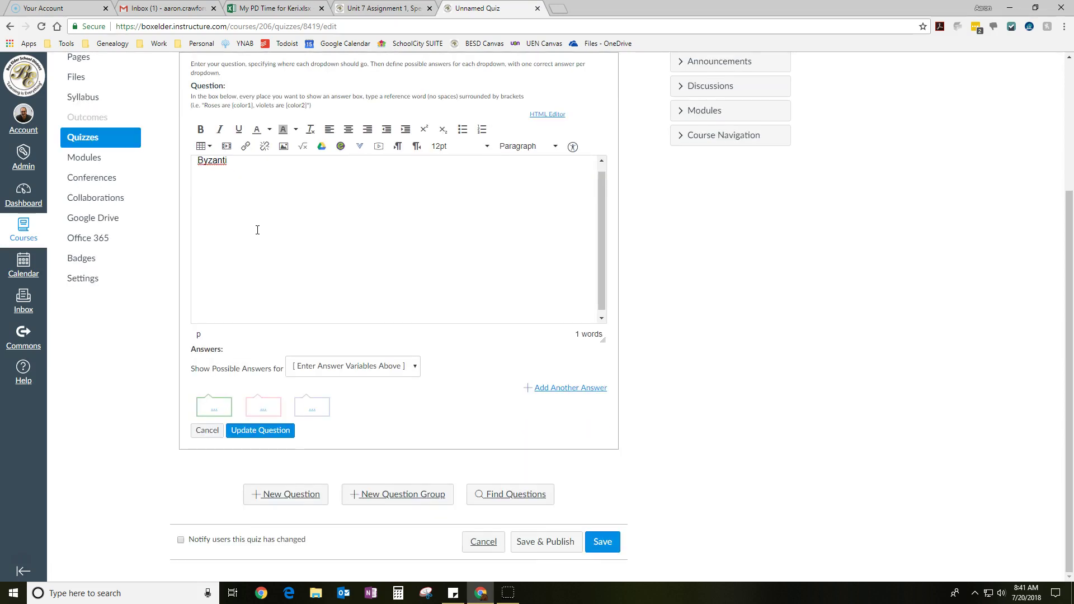
{"action": "key", "text": "Home"}
{"action": "type", "text": "The"}
{"action": "key", "text": "End"}
{"action": "type", "text": "ne Emp"}
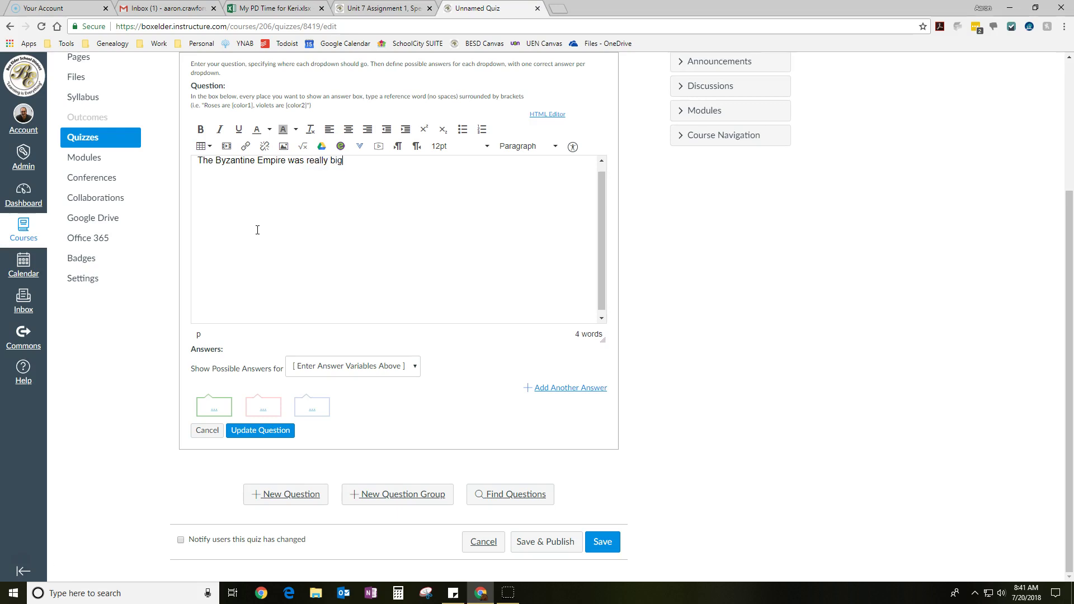
{"action": "scroll", "coordinate": [257, 230], "scroll_direction": "up", "scroll_amount": 1}
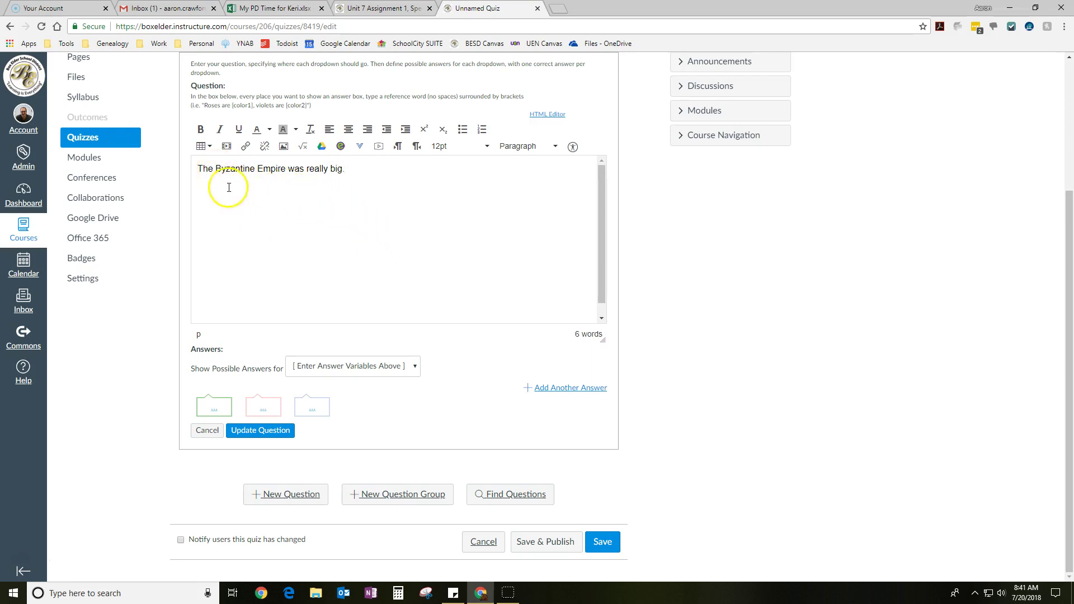
- Wrap Byzantine and big in square brackets so they become dropdown blanks
{"action": "left_click", "coordinate": [217, 169]}
{"action": "left_click_drag", "start_coordinate": [217, 169], "coordinate": [254, 169]}
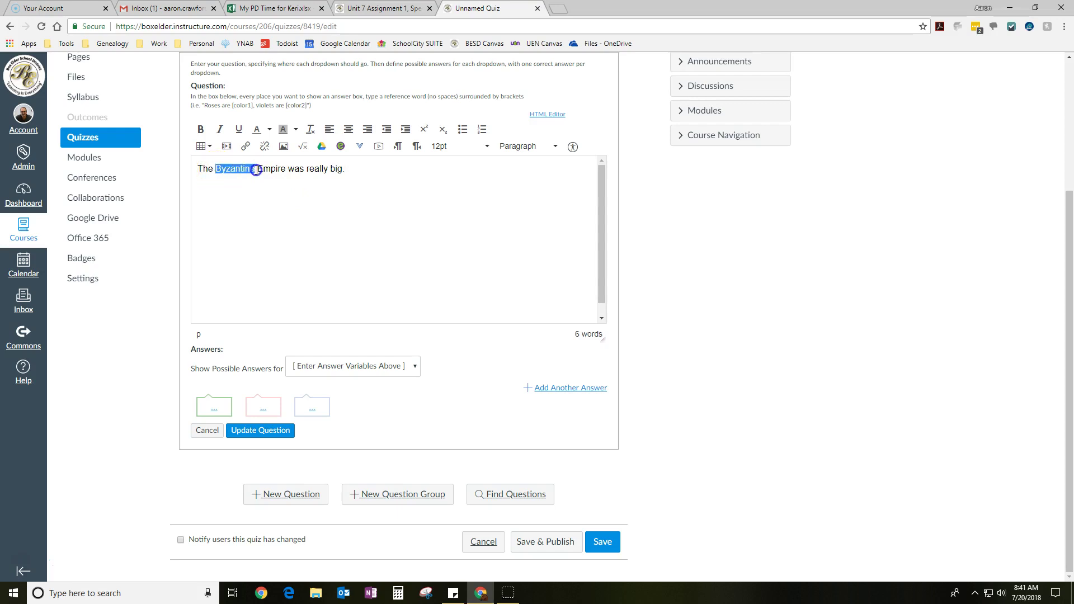
{"action": "type", "text": "[one"}
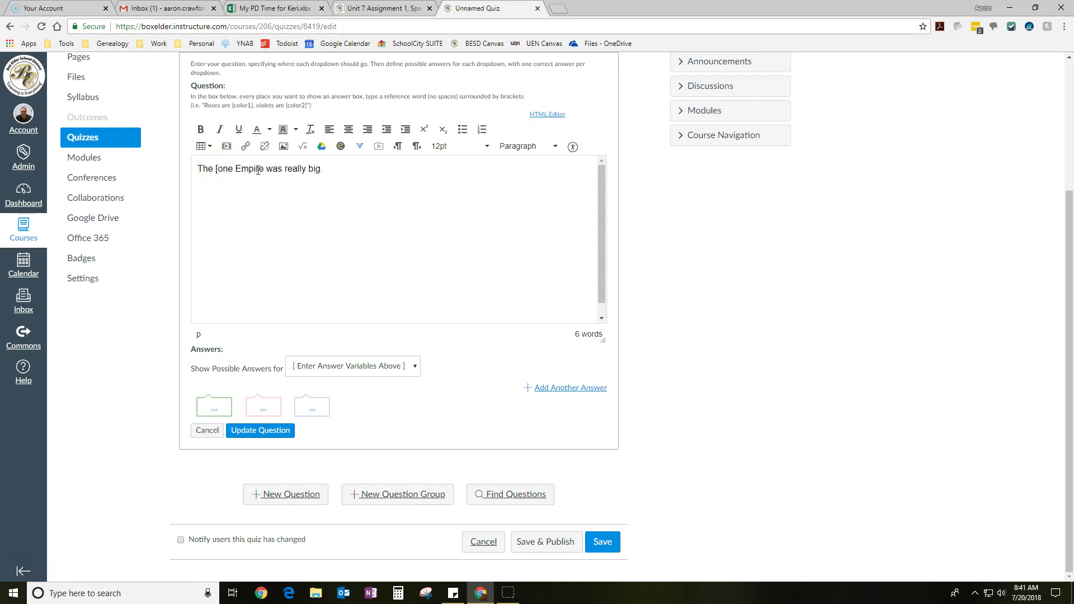
{"action": "type", "text": "]"}
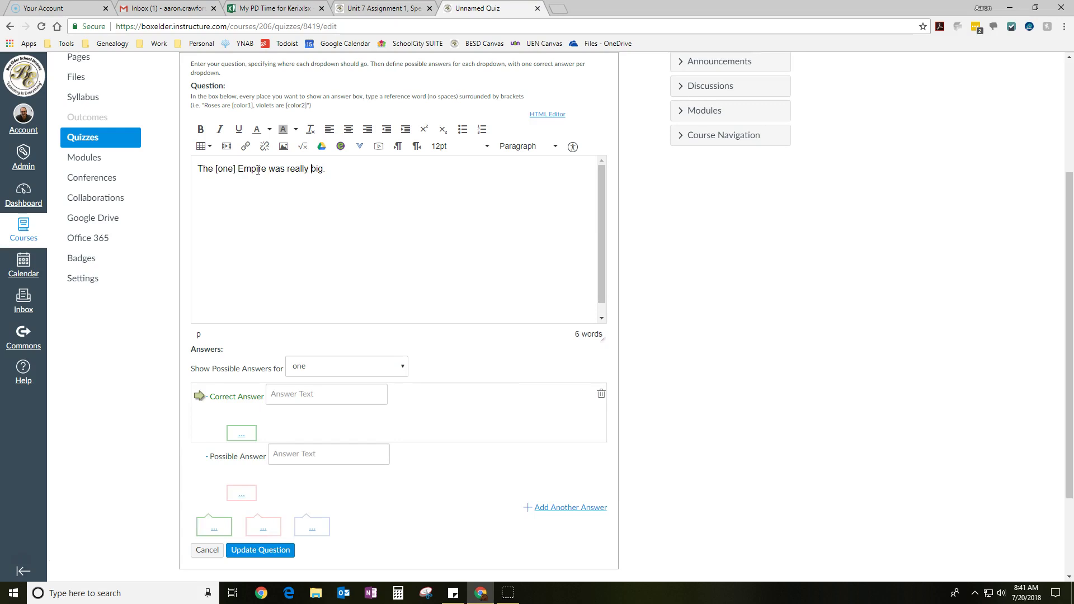
{"action": "type", "text": "["}
{"action": "left_click", "coordinate": [347, 170]}
{"action": "key", "text": "ctrl+z"}
{"action": "key", "text": "ctrl+z"}
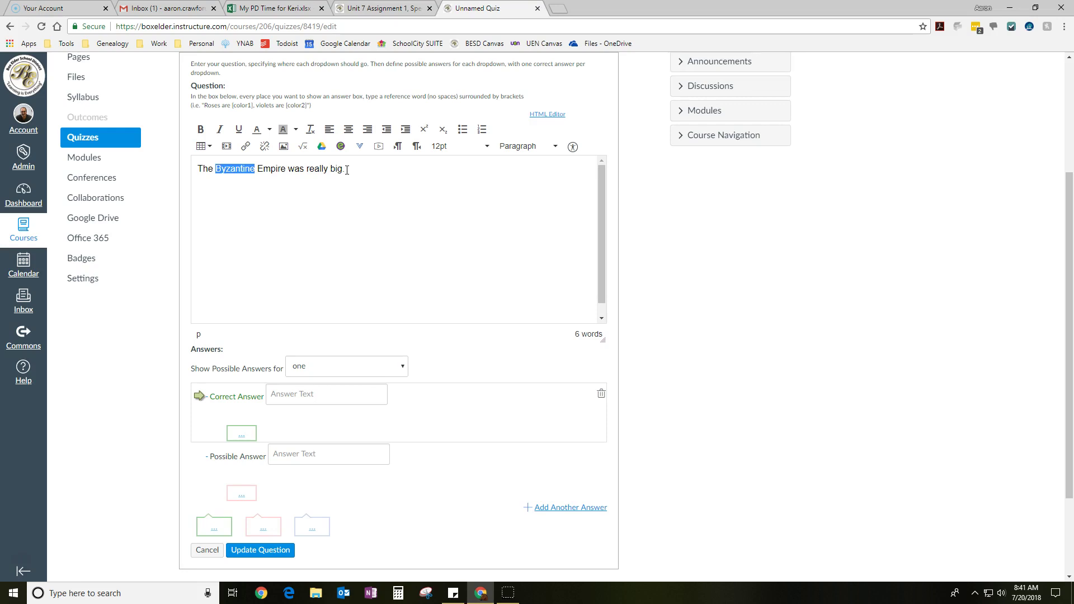
{"action": "key", "text": "Left"}
{"action": "type", "text": "["}
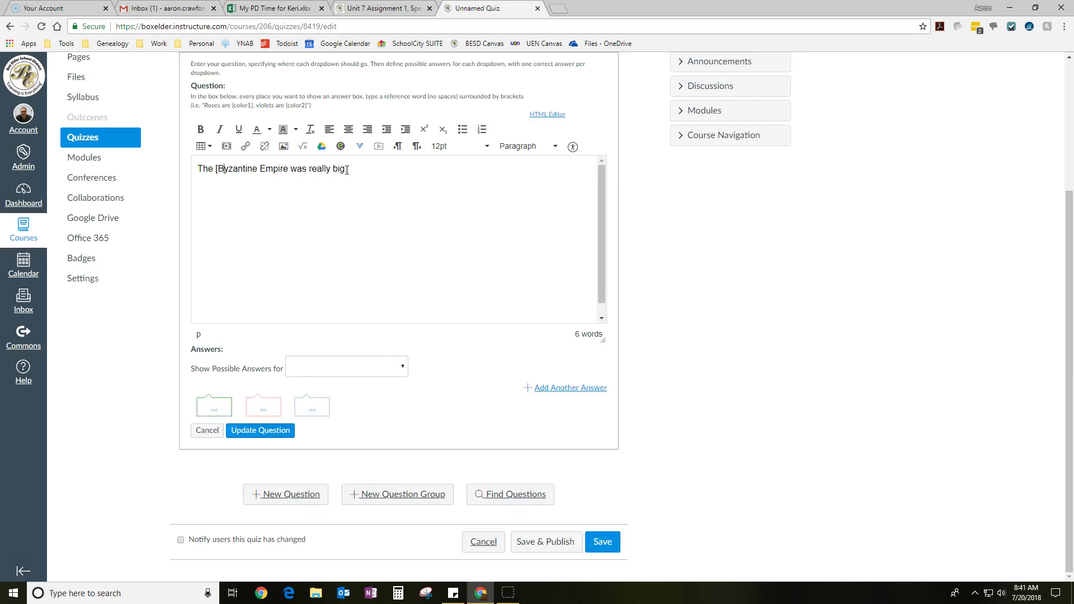
{"action": "type", "text": "]"}
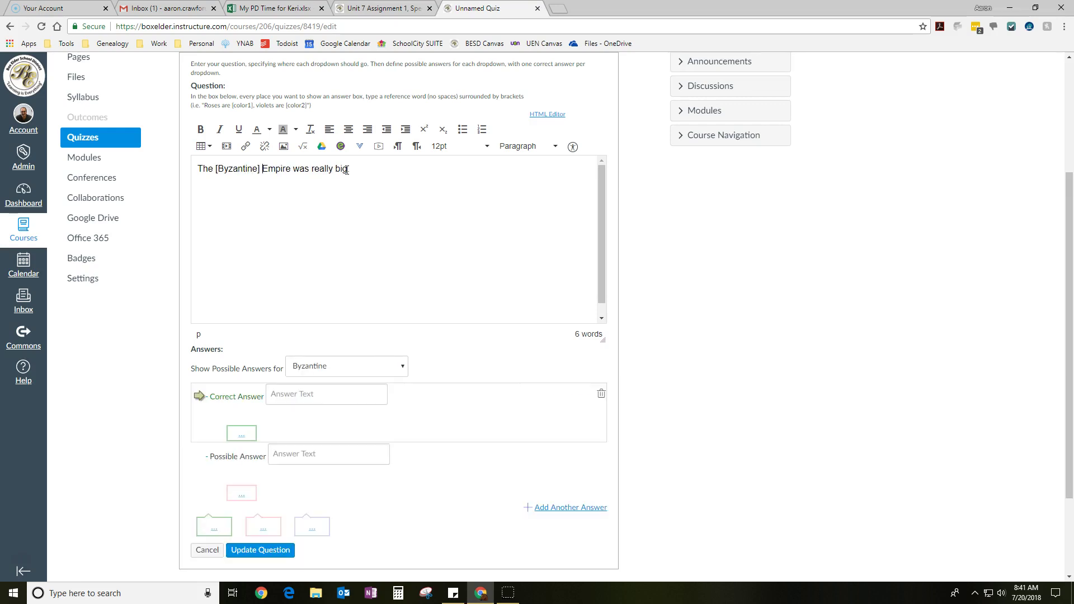
{"action": "type", "text": "["}
- Check the dropdown variable list, then rename the [Byzantine] blank to [one]
{"action": "left_click", "coordinate": [351, 367]}
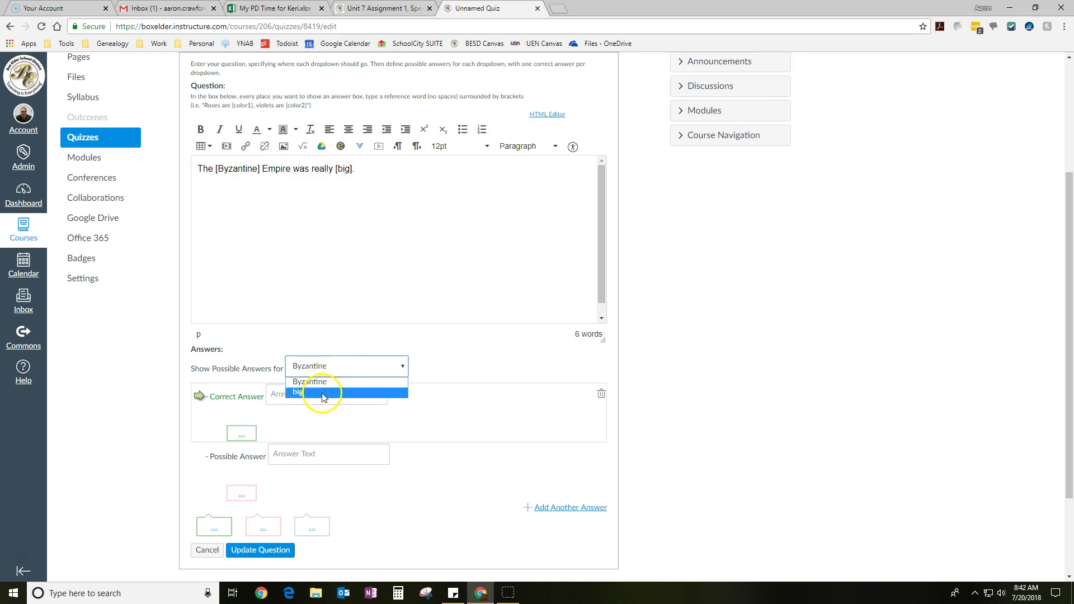
{"action": "left_click", "coordinate": [434, 371]}
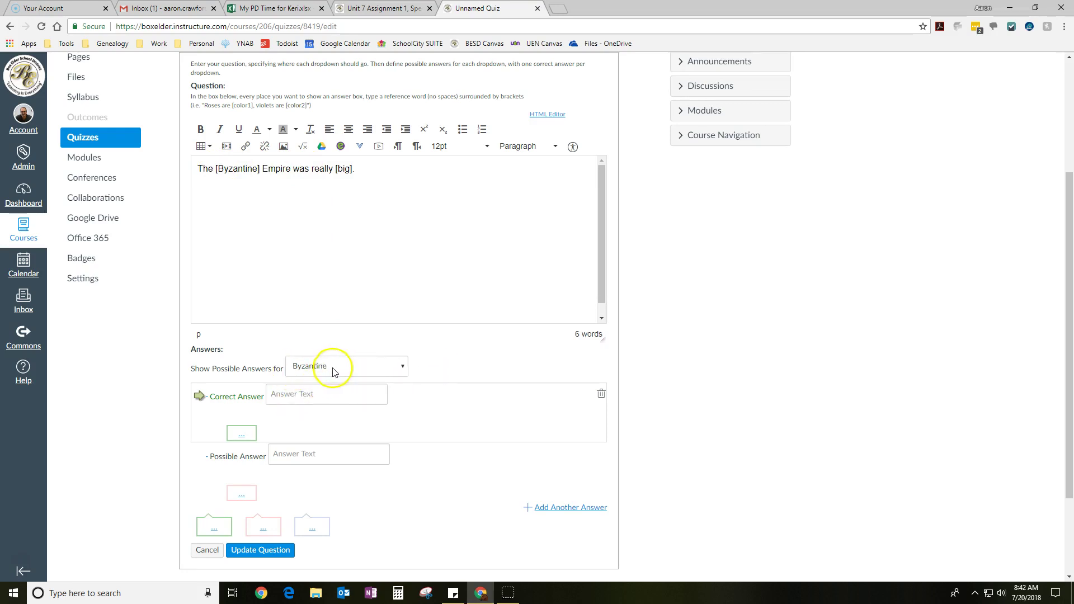
{"action": "left_click_drag", "start_coordinate": [217, 169], "coordinate": [255, 171]}
{"action": "type", "text": "one"}
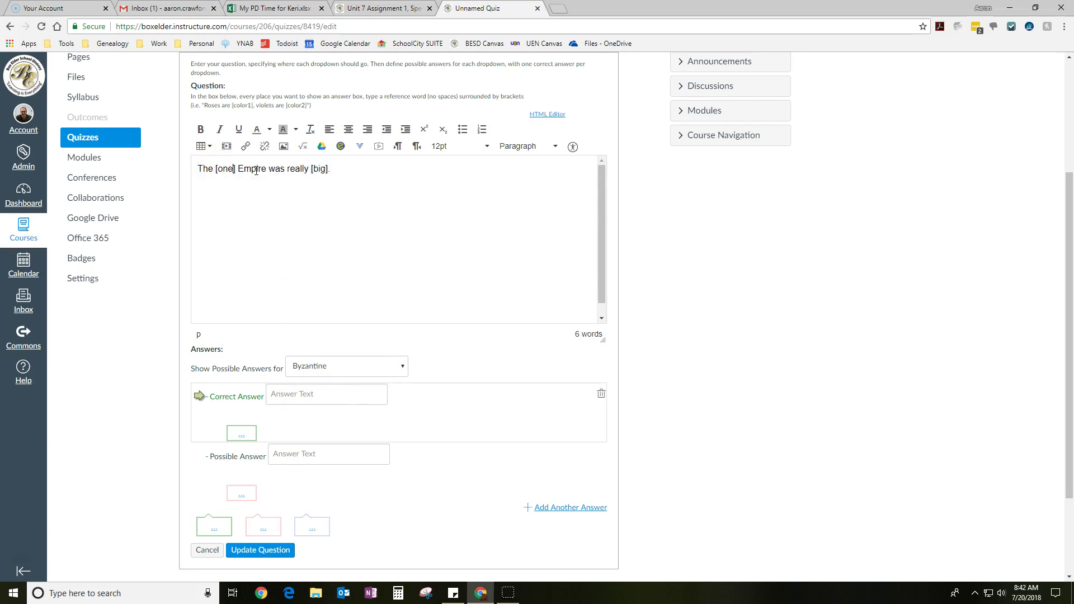
- For dropdown [one], enter Byzantine as the correct answer and Romanian as a wrong answer
{"action": "left_click", "coordinate": [350, 369]}
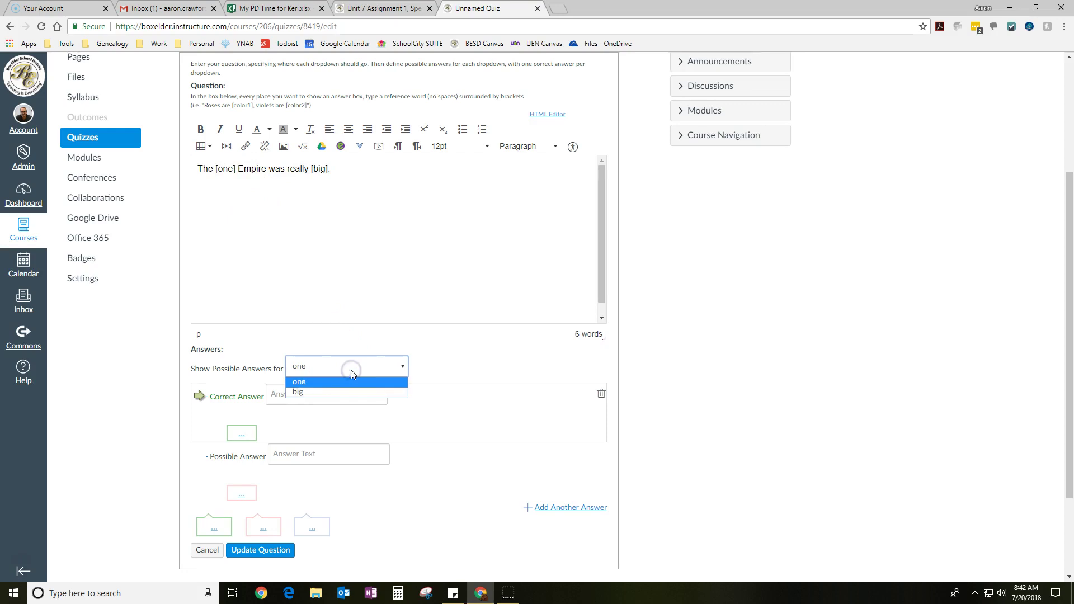
{"action": "left_click", "coordinate": [311, 383]}
{"action": "left_click", "coordinate": [307, 393]}
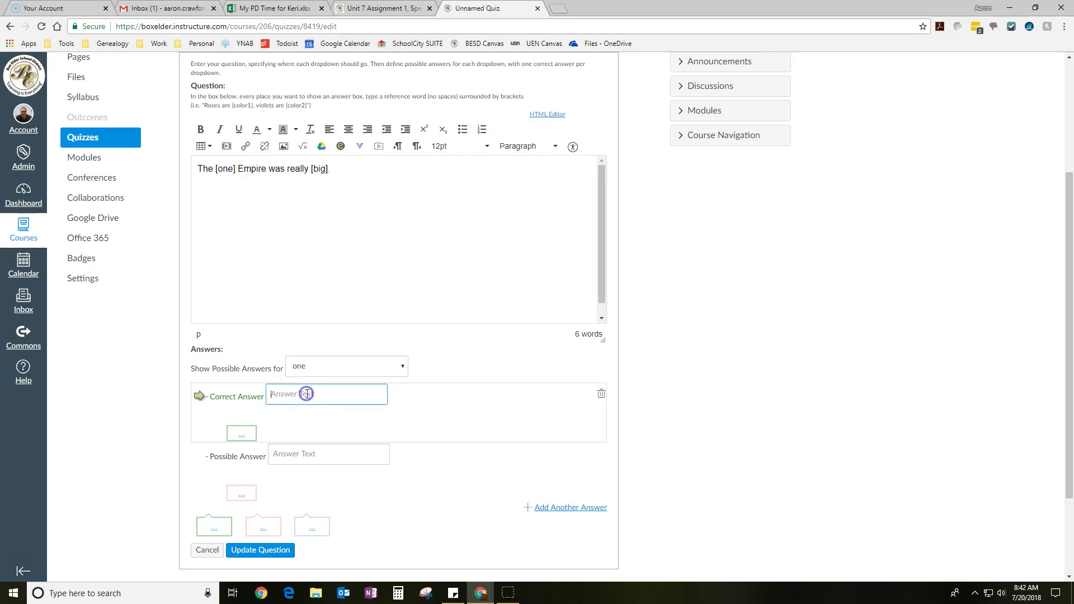
{"action": "type", "text": "Byzantine"}
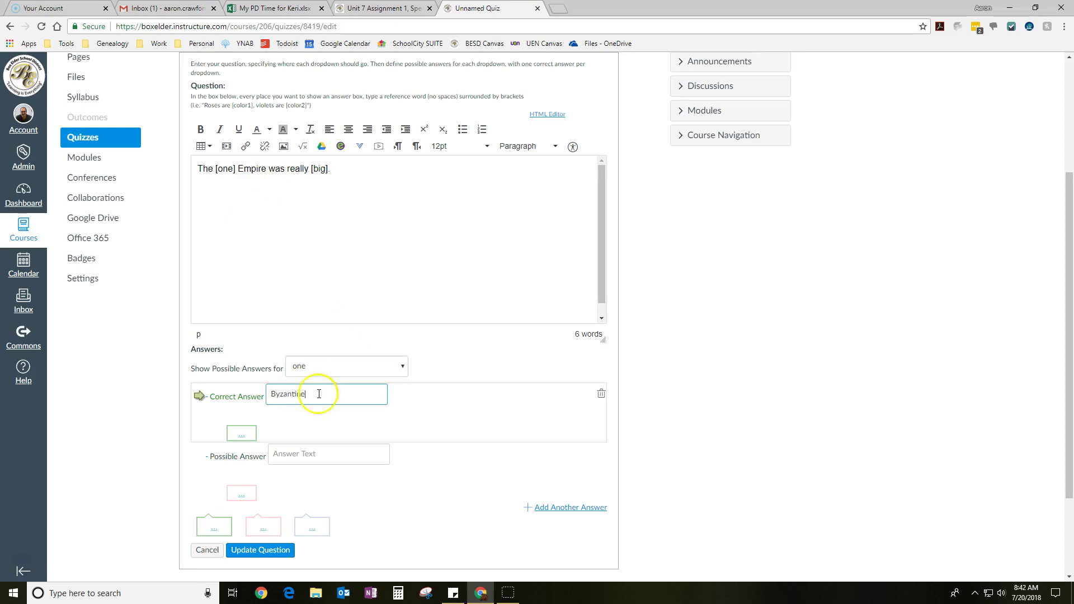
{"action": "left_click", "coordinate": [375, 453]}
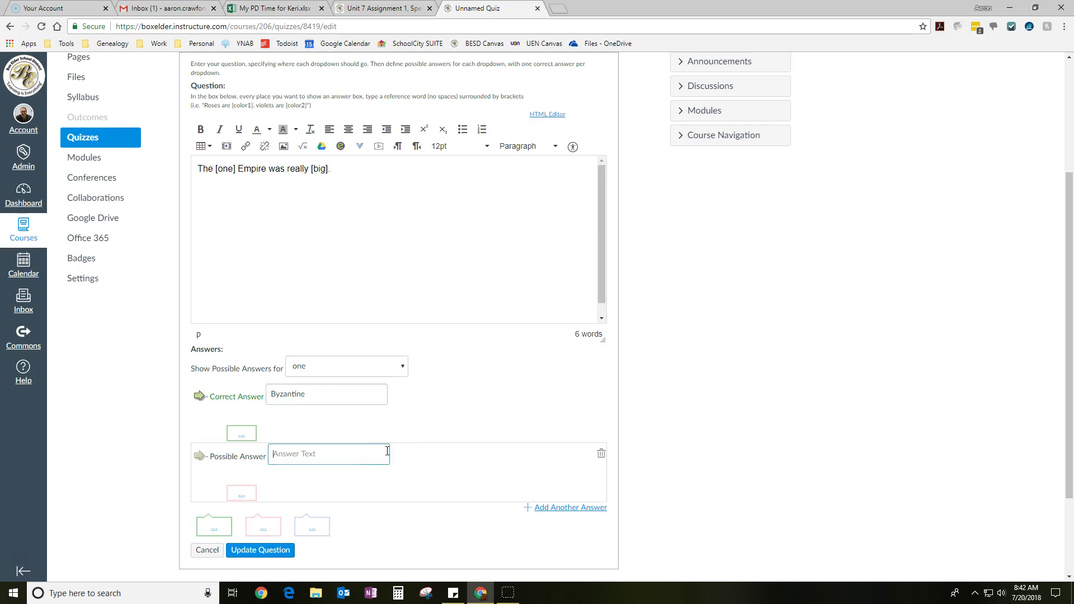
{"action": "type", "text": "Romanian"}
- Add fish as another wrong answer for [one] and rename the [big] blank to [two]
{"action": "scroll", "coordinate": [479, 489], "scroll_direction": "up", "scroll_amount": 1}
{"action": "left_click", "coordinate": [540, 535]}
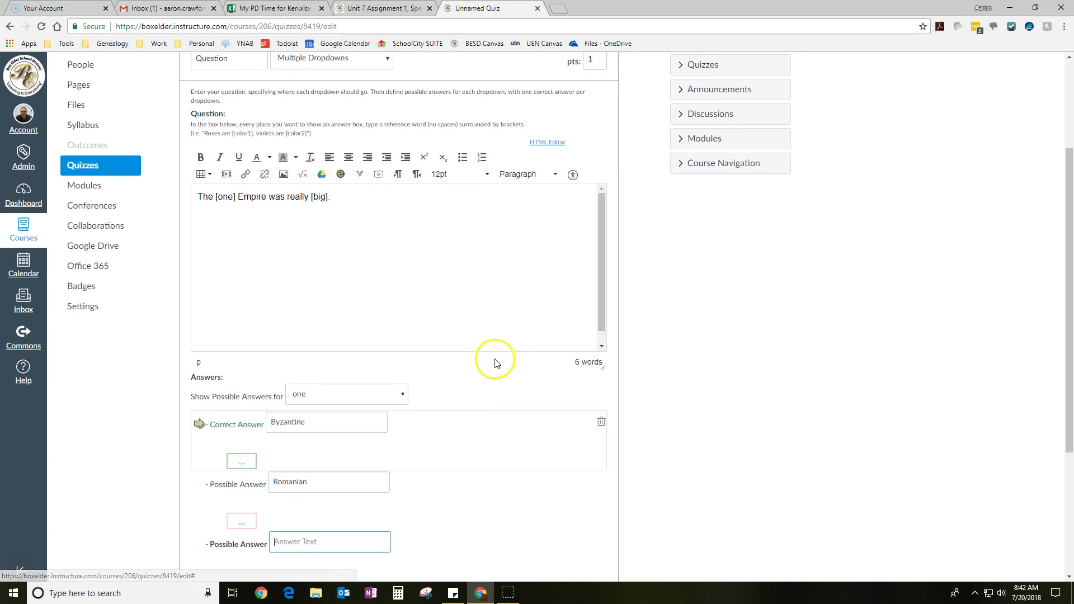
{"action": "scroll", "coordinate": [494, 363], "scroll_direction": "down", "scroll_amount": 2}
{"action": "type", "text": "f"}
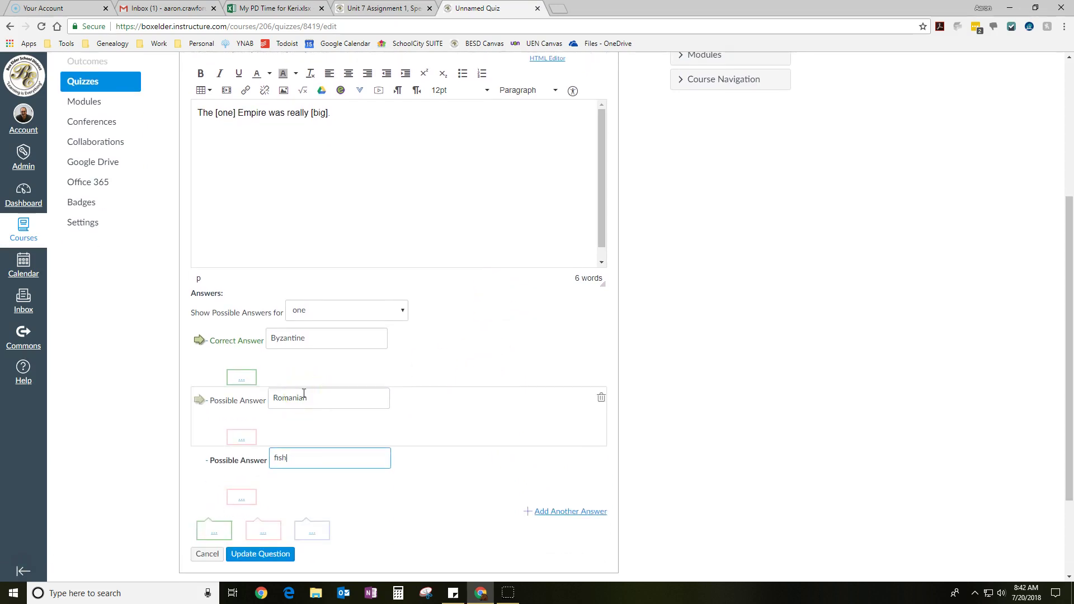
{"action": "type", "text": "ish"}
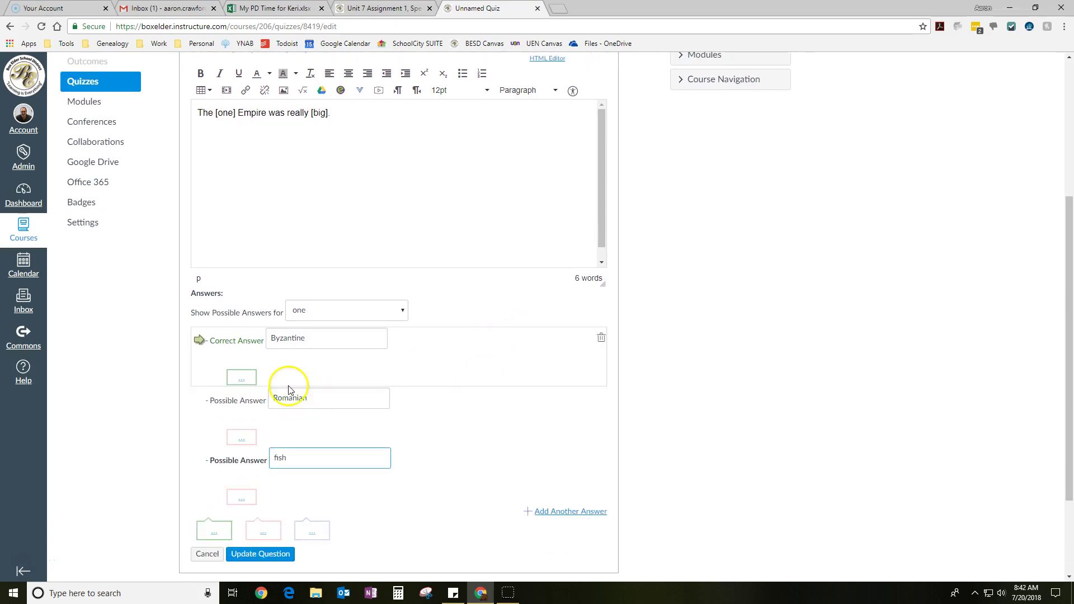
{"action": "double_click", "coordinate": [317, 114]}
{"action": "type", "text": "two"}
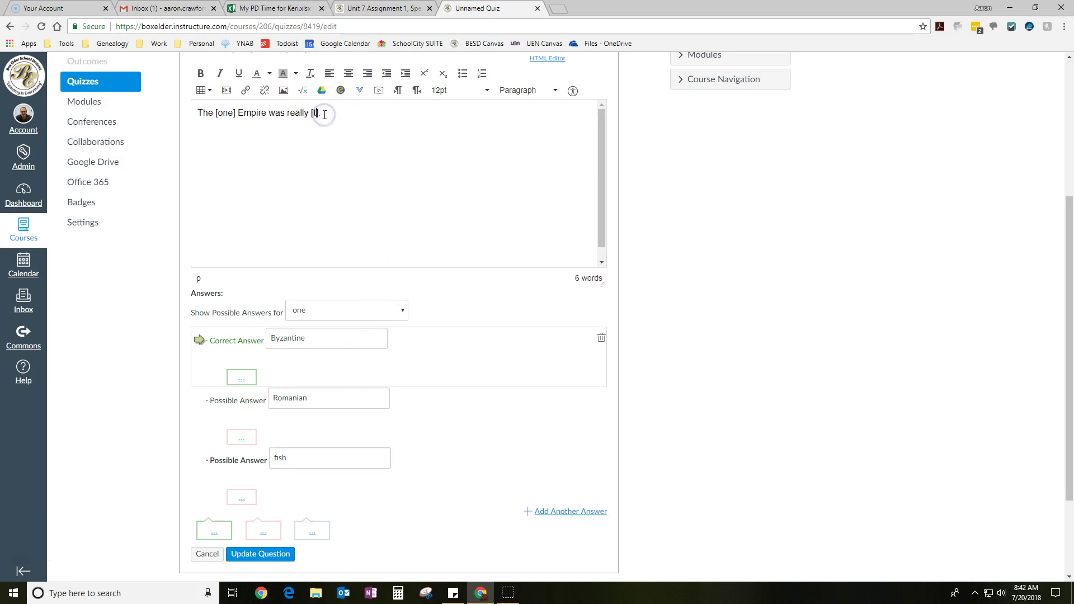
- For dropdown [two], add a third answer, make big correct, with small and chicken as wrong answers
{"action": "left_click", "coordinate": [323, 310]}
{"action": "left_click", "coordinate": [320, 338]}
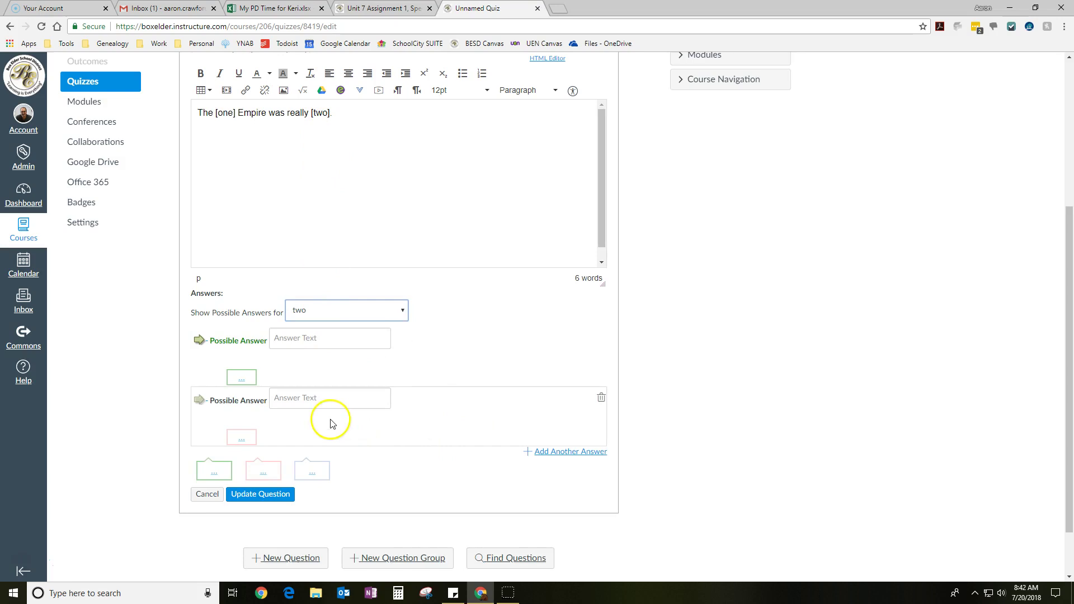
{"action": "left_click", "coordinate": [569, 451]}
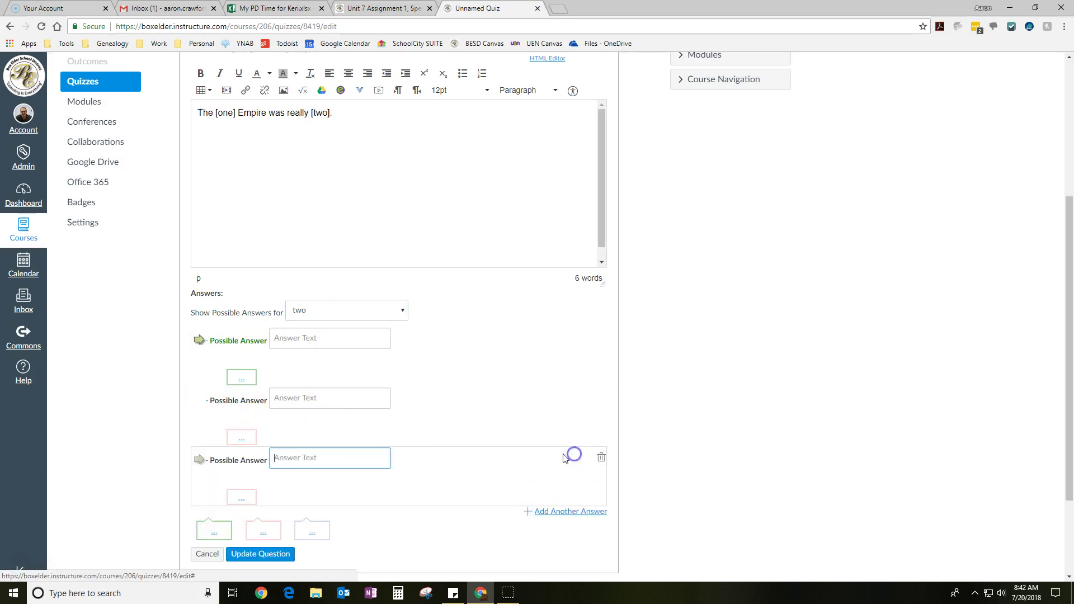
{"action": "left_click", "coordinate": [203, 465]}
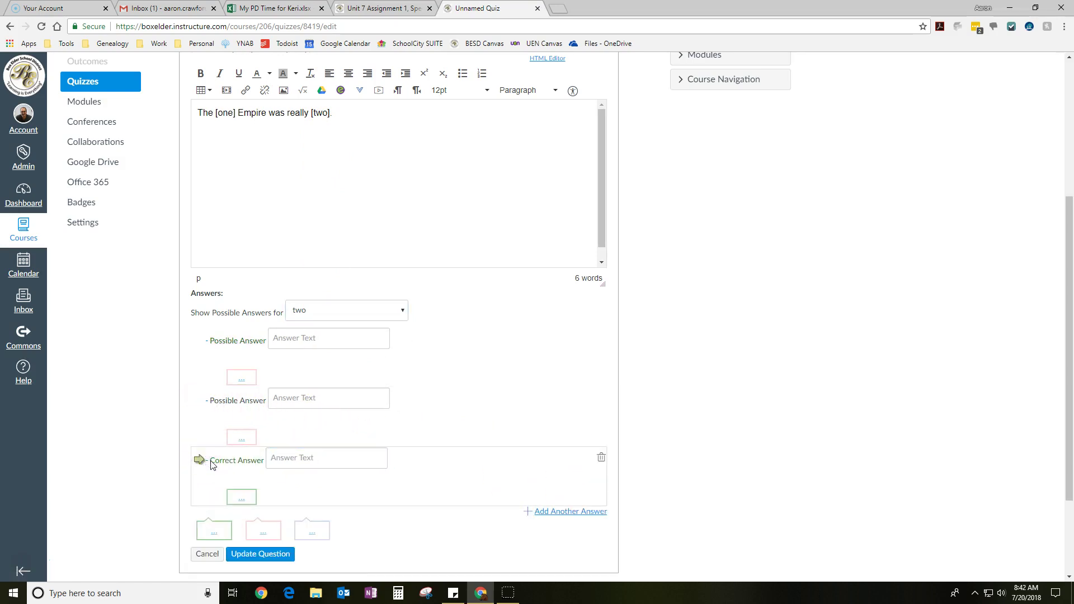
{"action": "left_click", "coordinate": [301, 455]}
{"action": "type", "text": "big"}
{"action": "left_click", "coordinate": [311, 401]}
{"action": "type", "text": "small"}
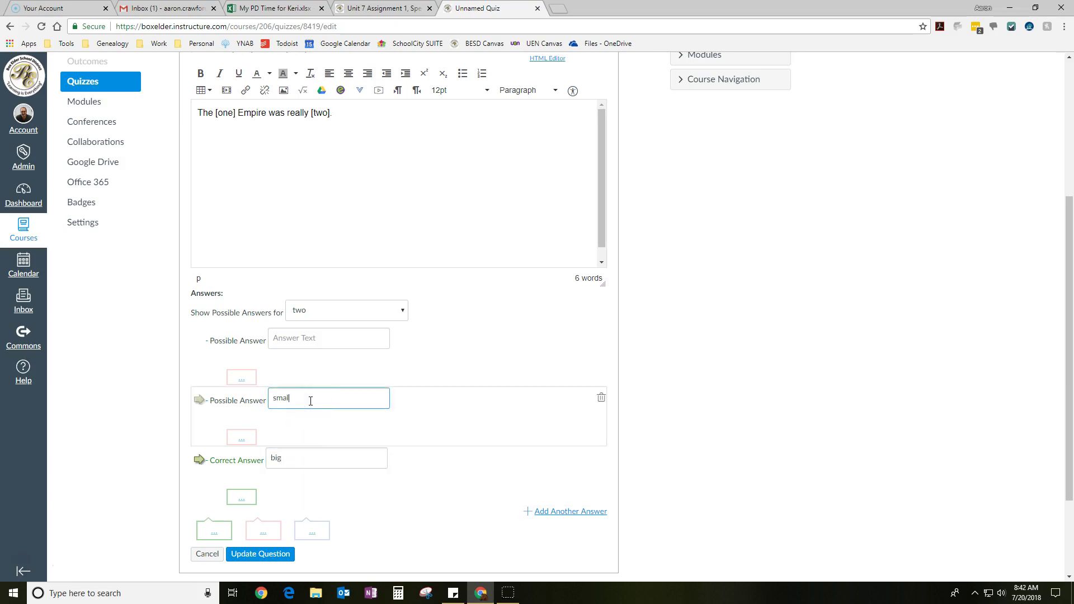
{"action": "left_click", "coordinate": [297, 341]}
{"action": "type", "text": "chicken"}
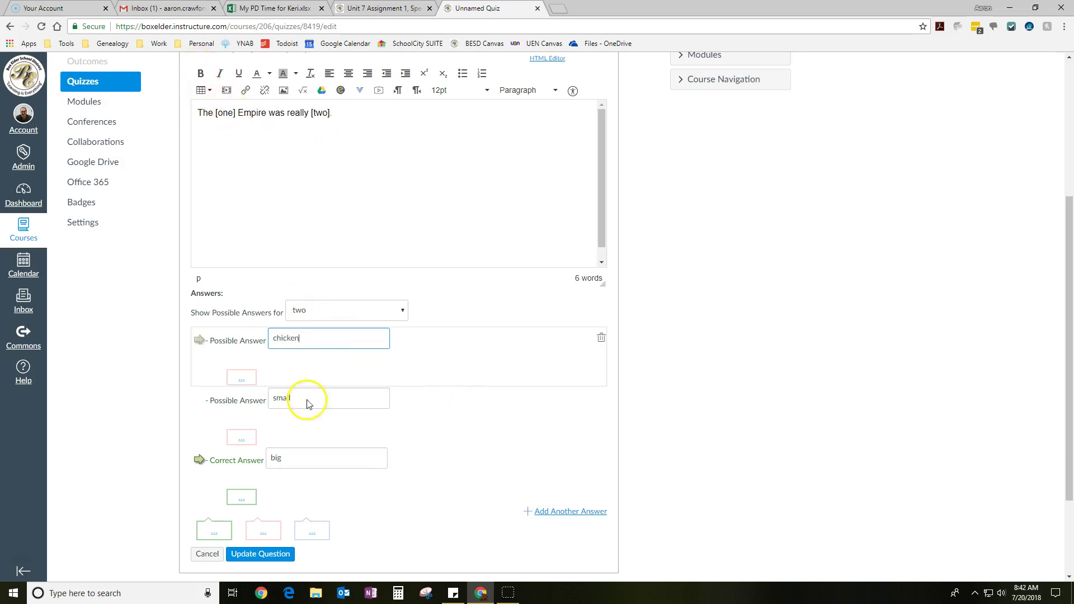
- Save the Multiple Dropdowns question and reopen it for editing
{"action": "left_click", "coordinate": [265, 554]}
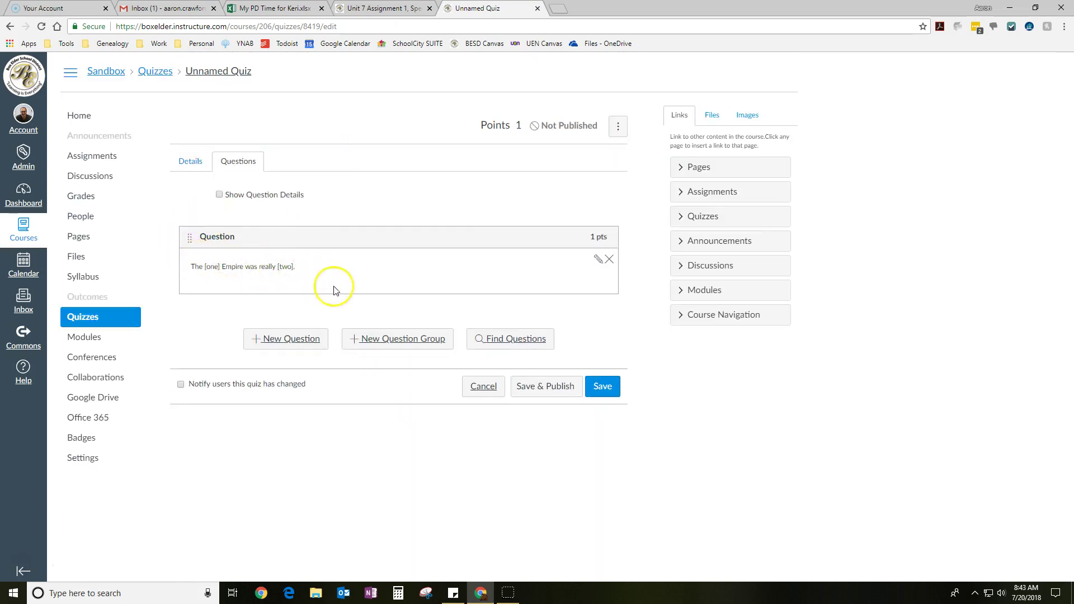
{"action": "left_click", "coordinate": [598, 260]}
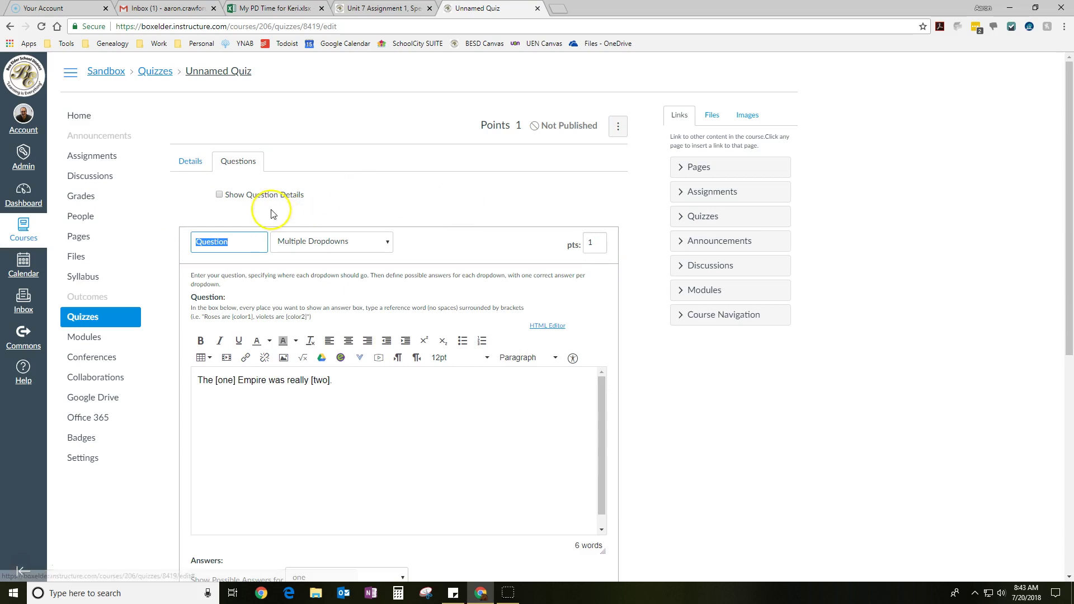
{"action": "scroll", "coordinate": [398, 319], "scroll_direction": "down", "scroll_amount": 1}
{"action": "scroll", "coordinate": [399, 319], "scroll_direction": "down", "scroll_amount": 1}
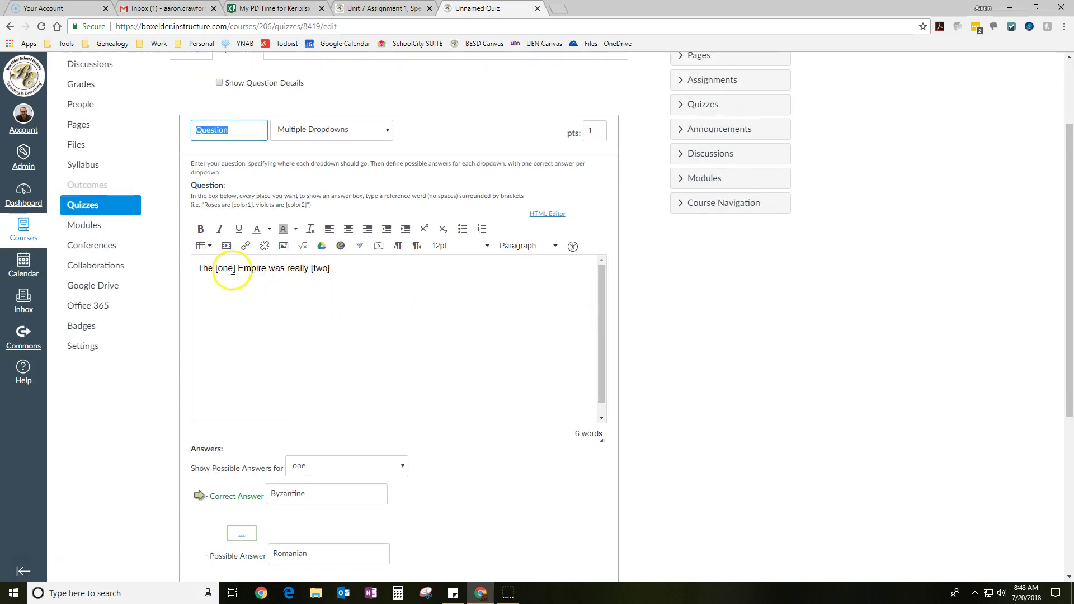
- Add a second line with the example 'This one won't work because of the space'
{"action": "left_click", "coordinate": [312, 270]}
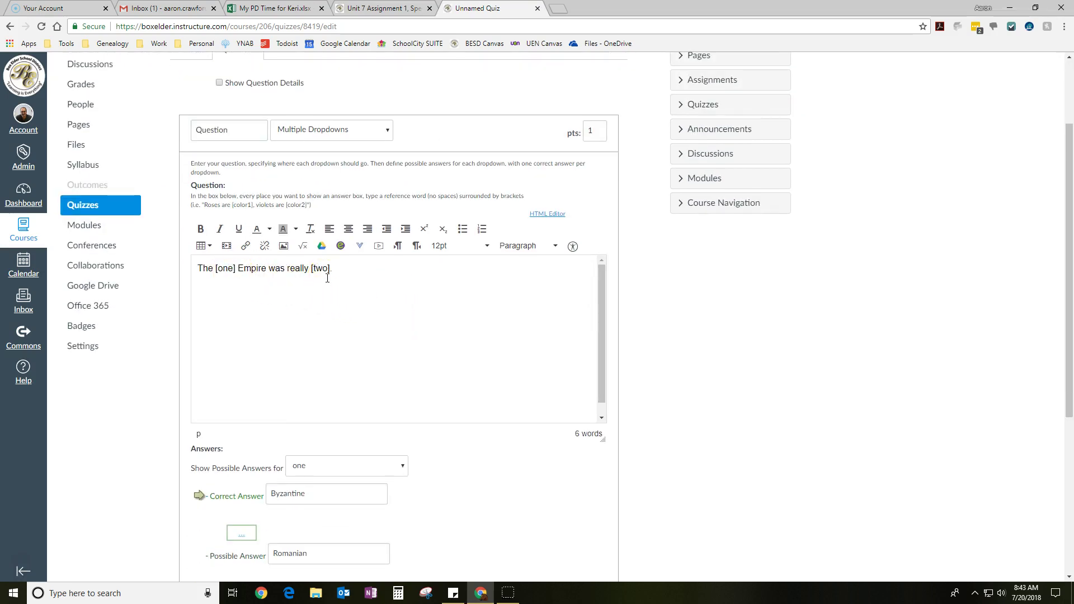
{"action": "key", "text": "Return"}
{"action": "type", "text": "This one won't work because of the space]."}
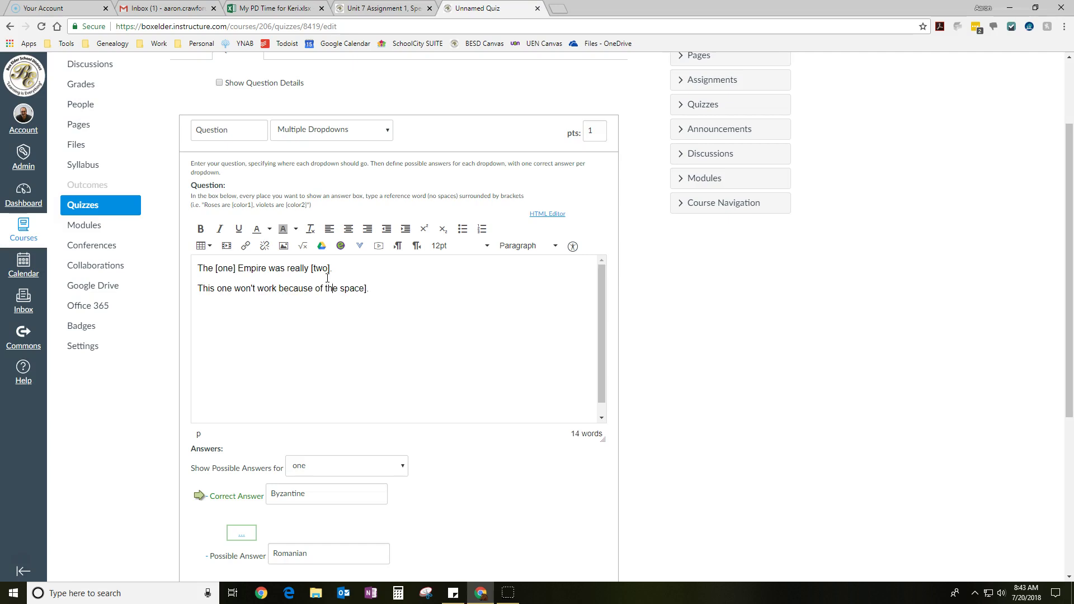
{"action": "type", "text": "["}
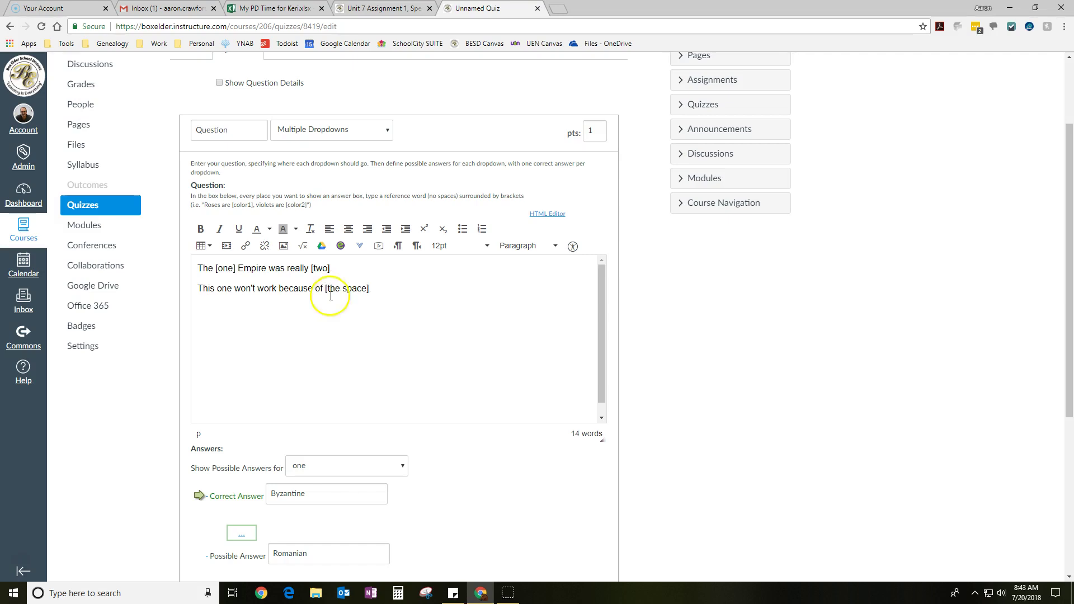
- Test bracketing 'the space' in the example line, checking the blank list for a new variable
{"action": "left_click", "coordinate": [391, 470]}
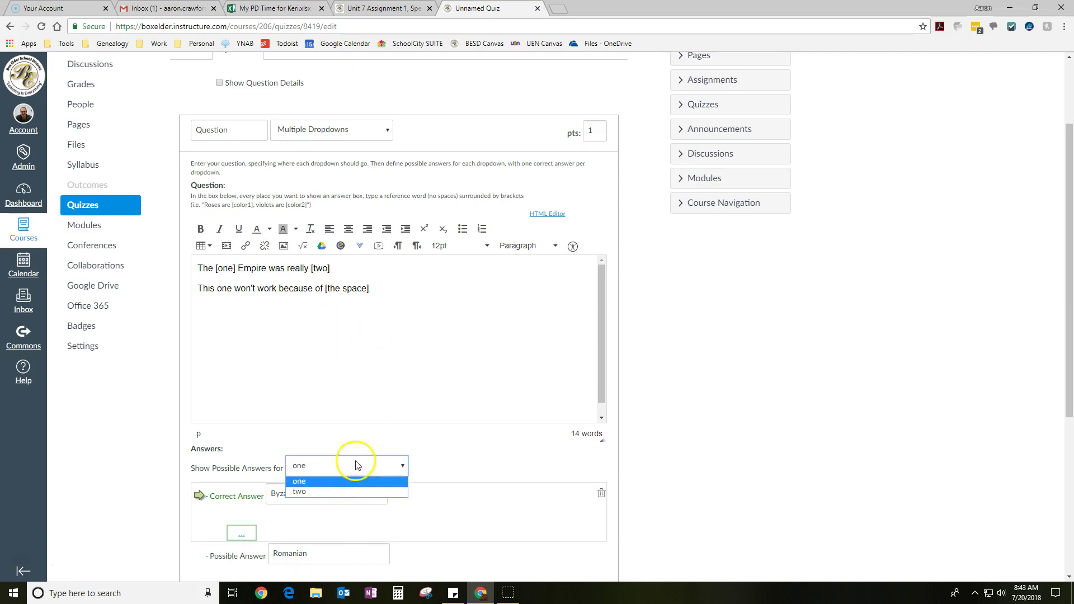
{"action": "left_click", "coordinate": [344, 287]}
{"action": "type", "text": "["}
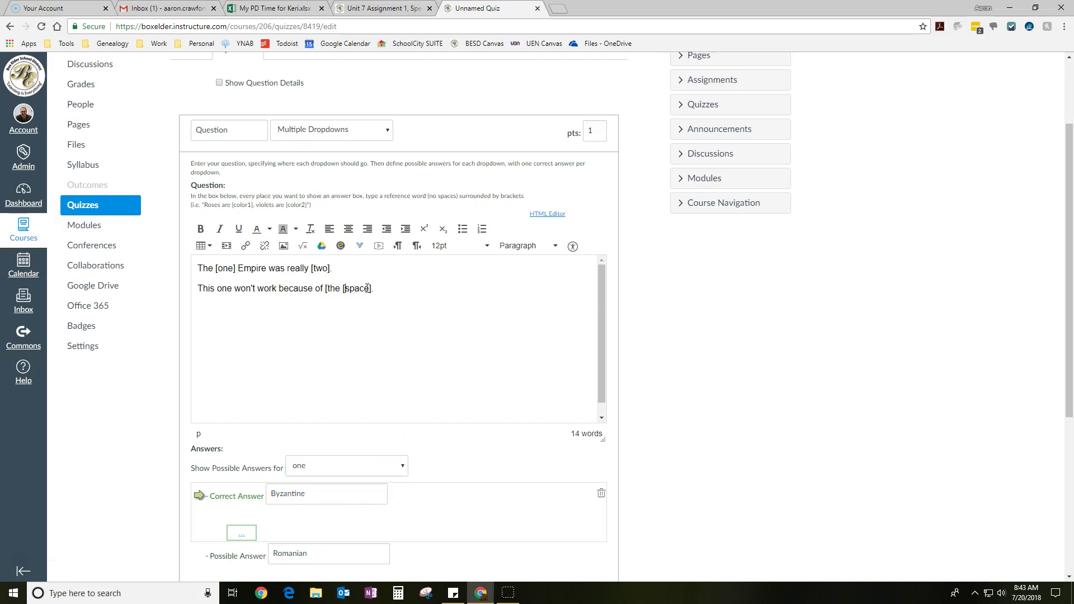
{"action": "left_click", "coordinate": [401, 468]}
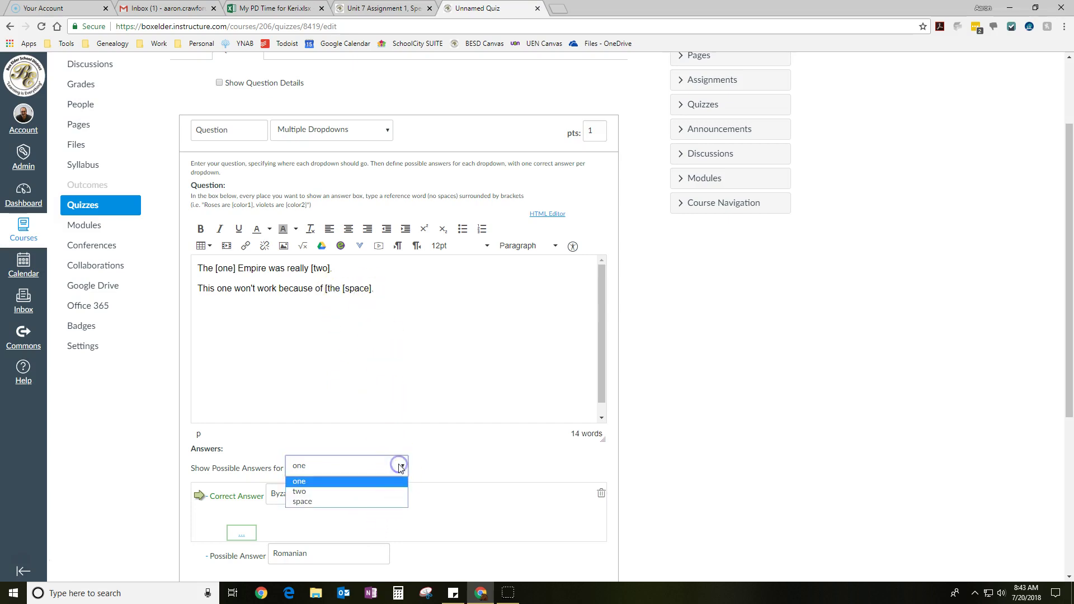
{"action": "left_click", "coordinate": [347, 288]}
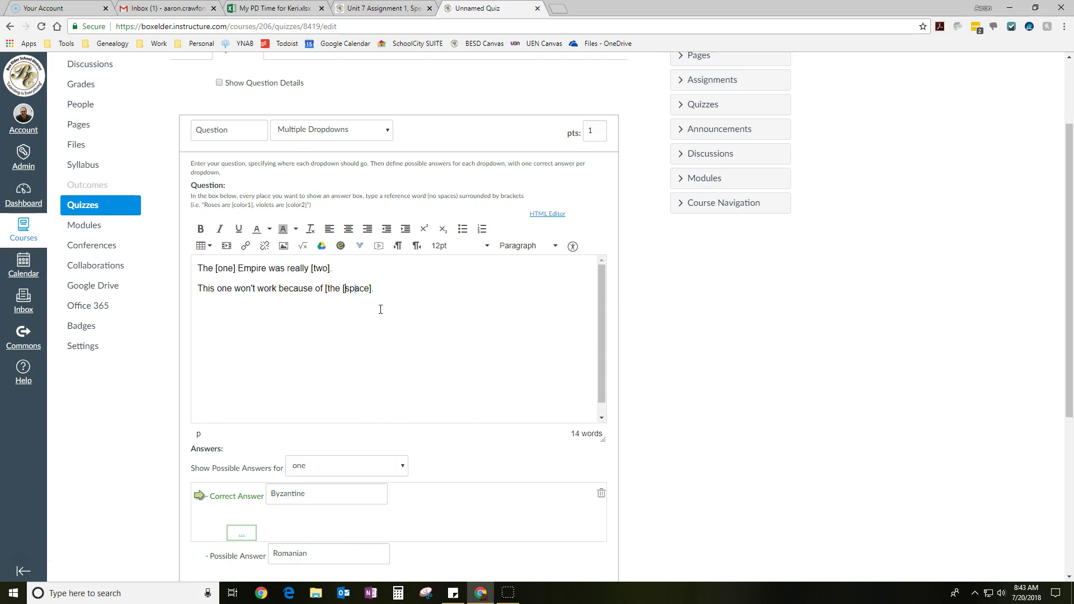
{"action": "key", "text": "BackSpace"}
- Recheck the blank list, then select and delete the whole example line
{"action": "left_click", "coordinate": [324, 269]}
{"action": "type", "text": "\""}
{"action": "left_click", "coordinate": [342, 466]}
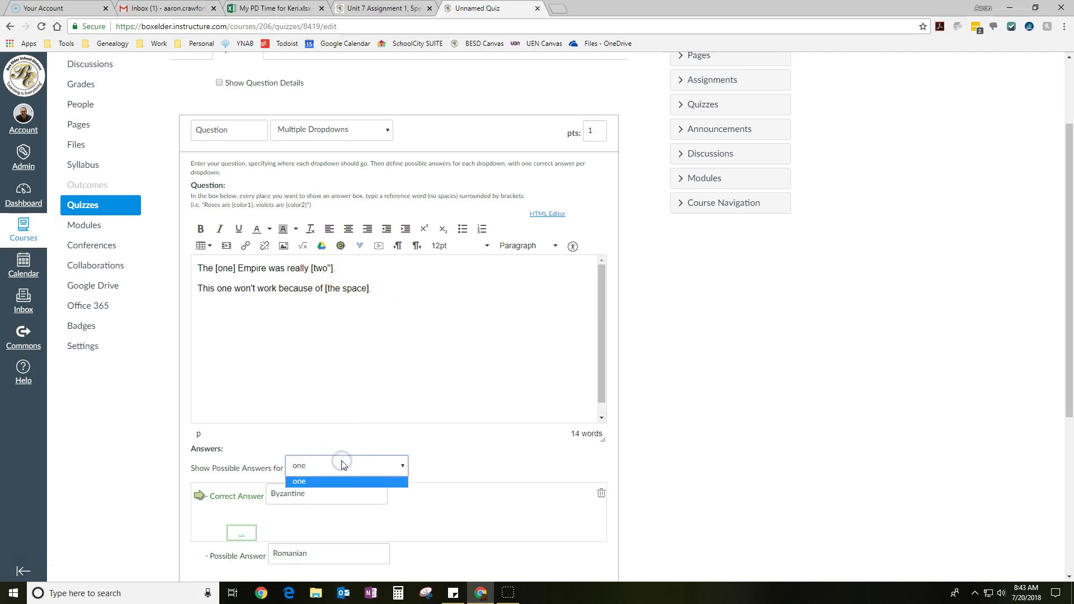
{"action": "left_click", "coordinate": [330, 274]}
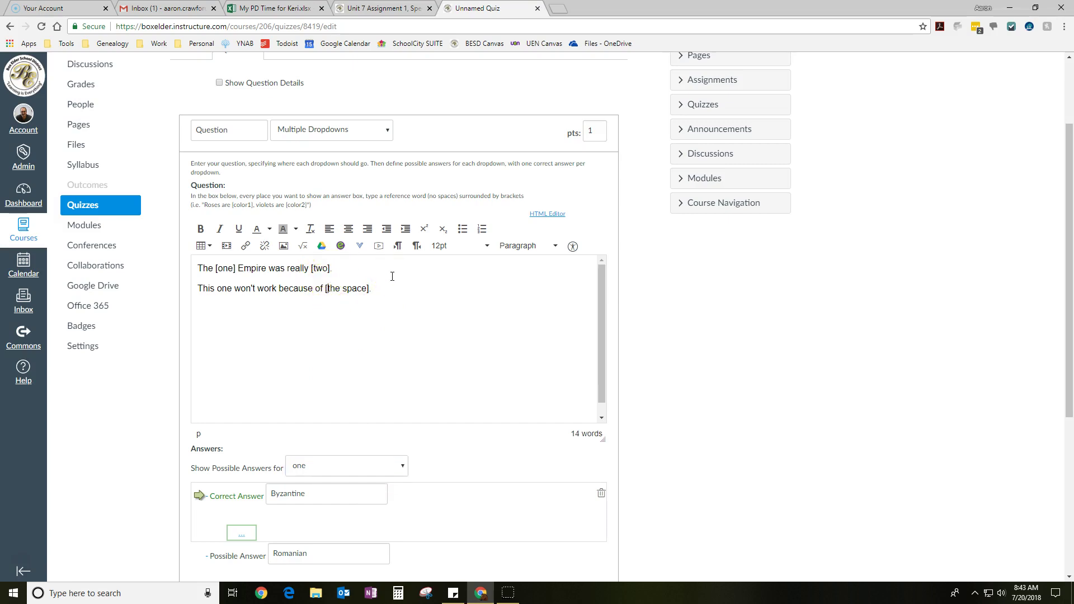
{"action": "key", "text": "shift+Home"}
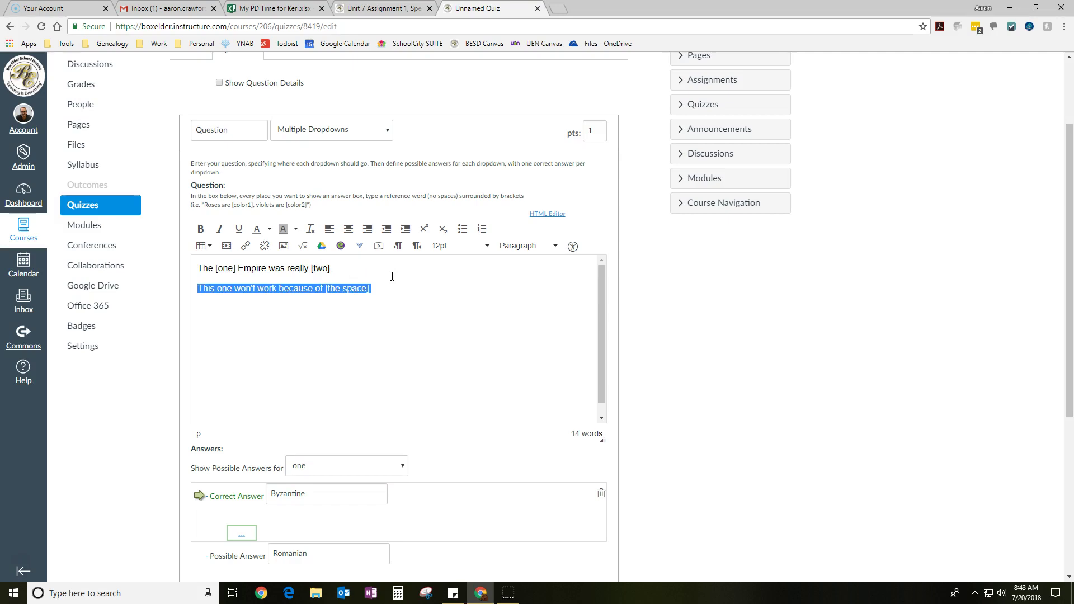
{"action": "key", "text": "BackSpace"}
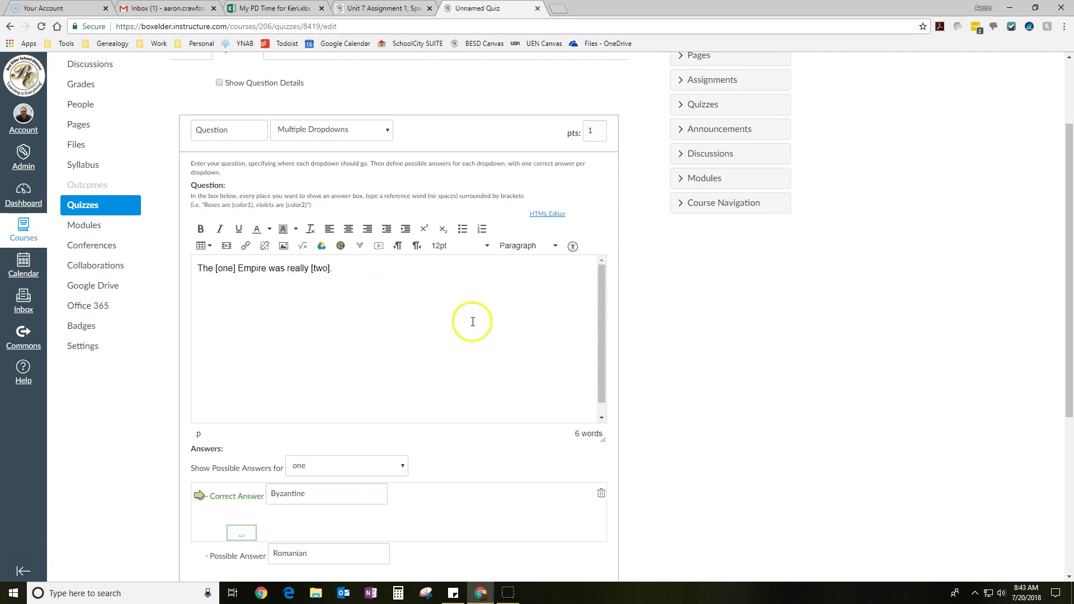
{"action": "scroll", "coordinate": [616, 321], "scroll_direction": "down", "scroll_amount": 3}
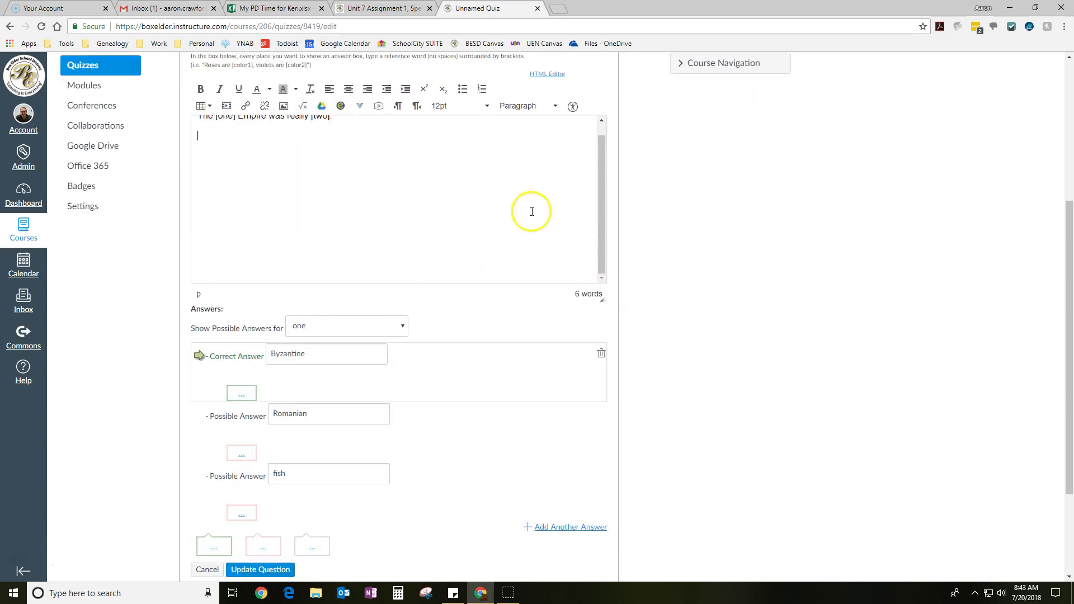